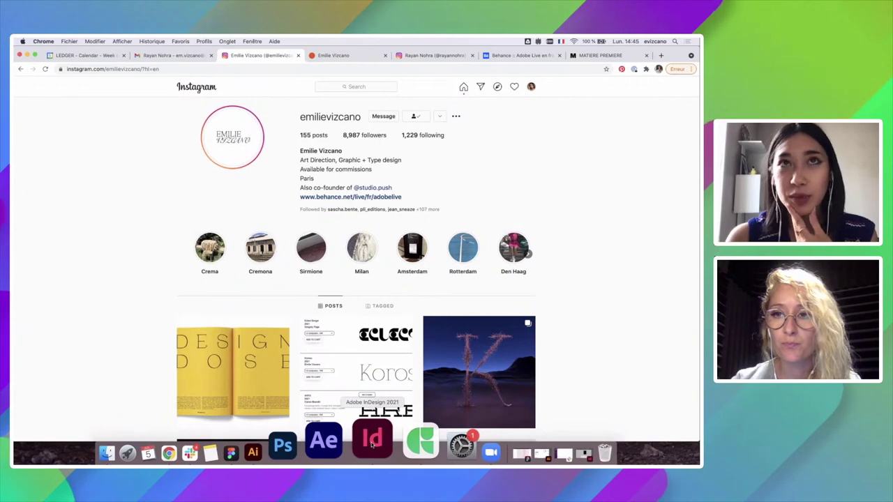
- Switch to InDesign and examine the black cover page of the Polaroid Archives document
left_click(373, 443)
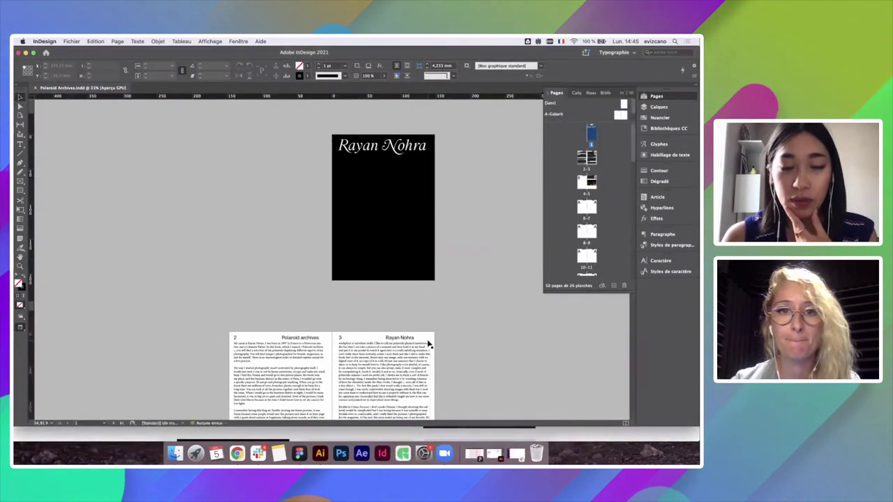
scroll(429, 343, "up", 3)
scroll(429, 343, "up", 2)
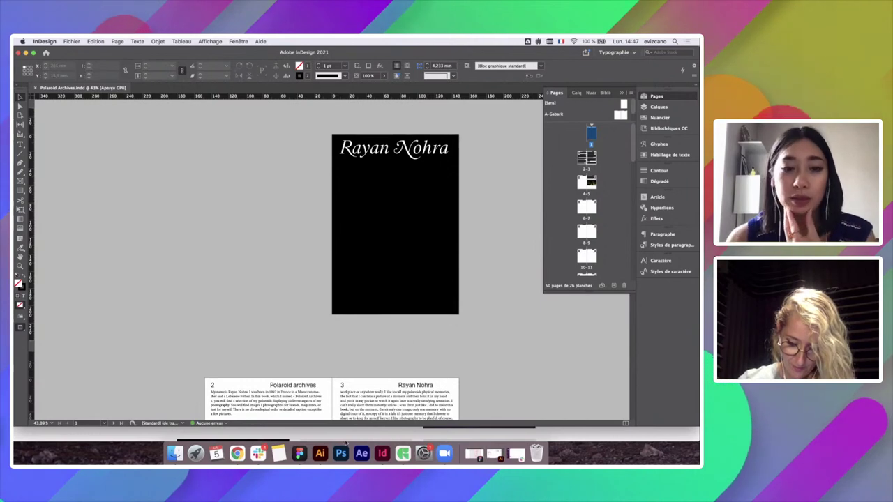
- Switch to Chrome and look through the posts on the designer's Instagram profile
left_click(235, 440)
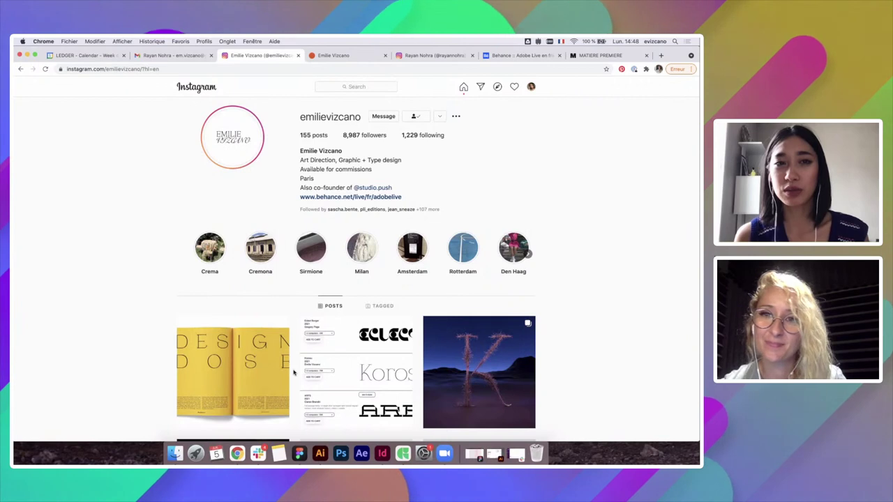
scroll(294, 374, "down", 3)
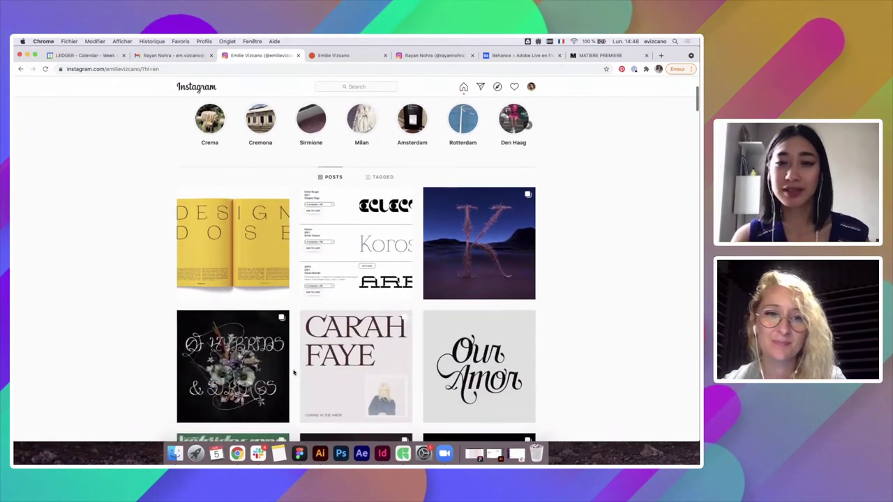
scroll(293, 373, "up", 3)
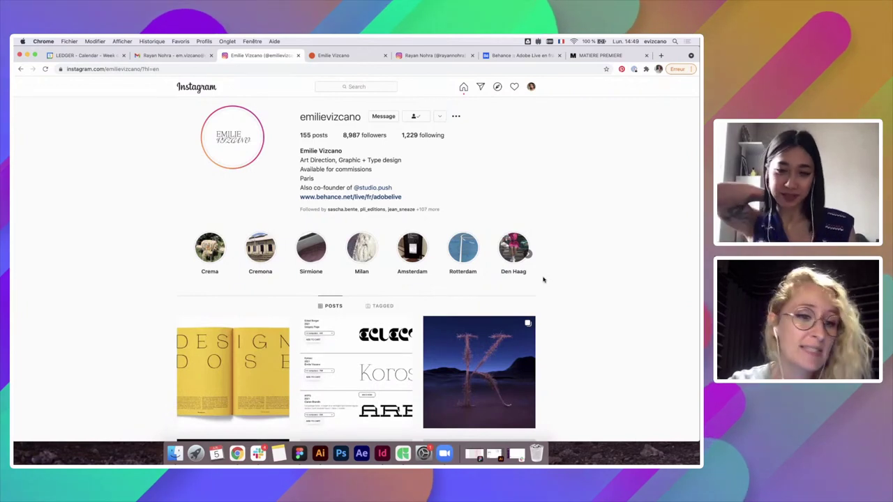
- Return to InDesign and view the book's cover page at a larger size
left_click(385, 451)
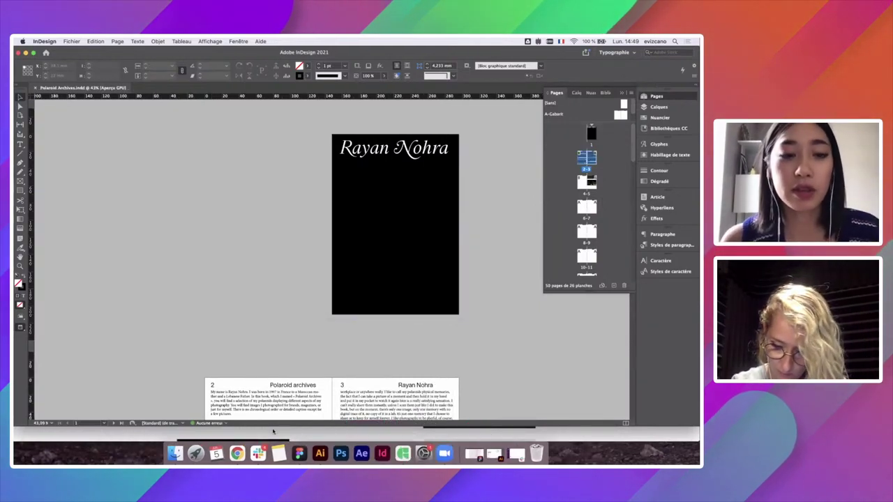
scroll(284, 265, "up", 2)
scroll(297, 257, "up", 1)
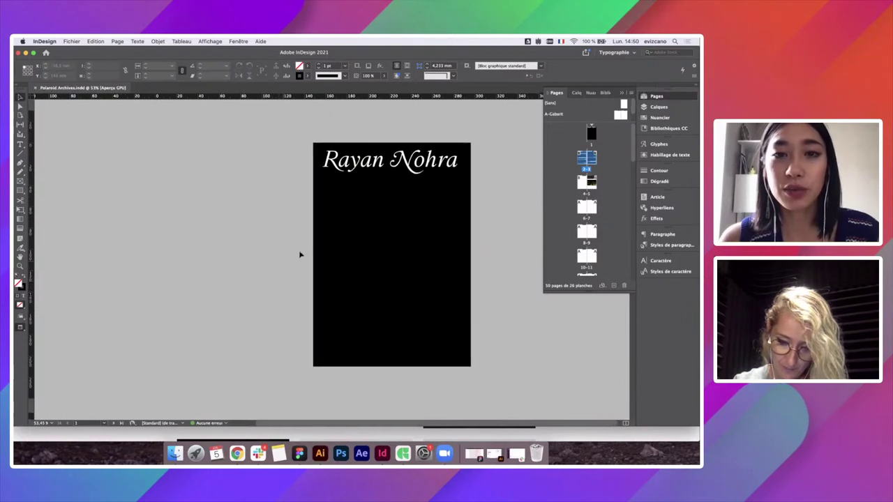
- Switch to Chrome and browse the tagged photos on the photographer's Instagram profile
left_click(237, 453)
left_click(449, 59)
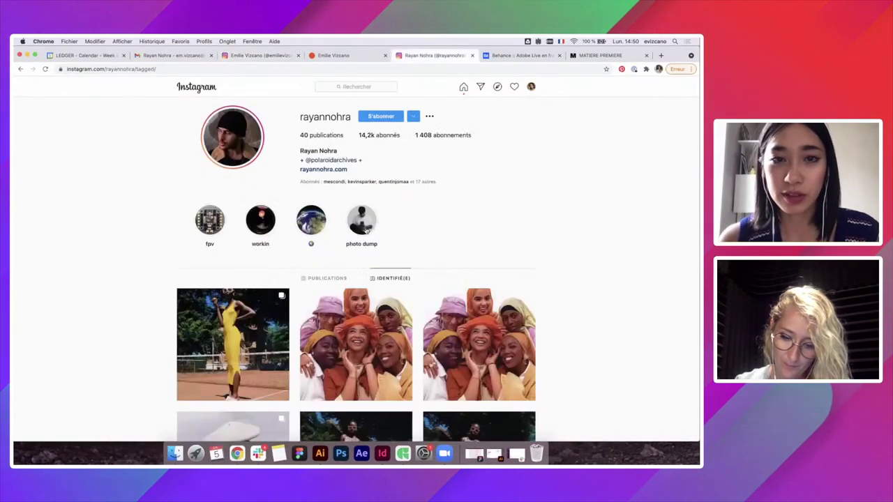
scroll(367, 230, "down", 3)
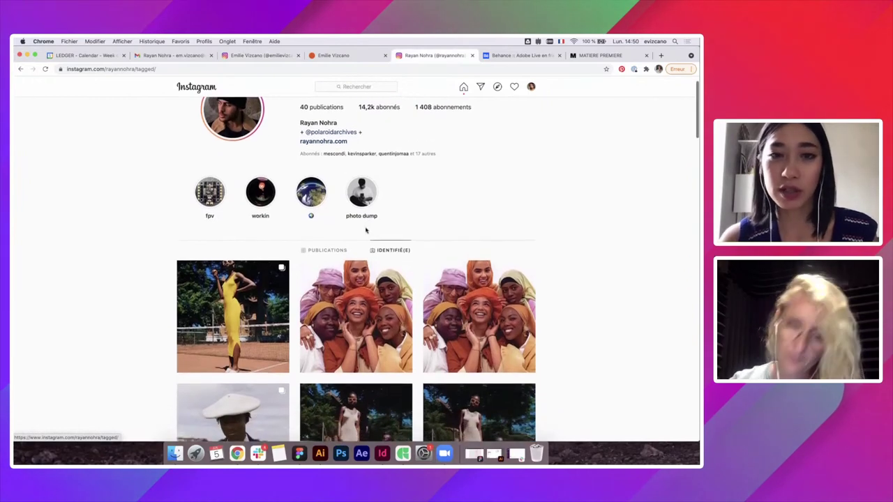
scroll(366, 230, "down", 4)
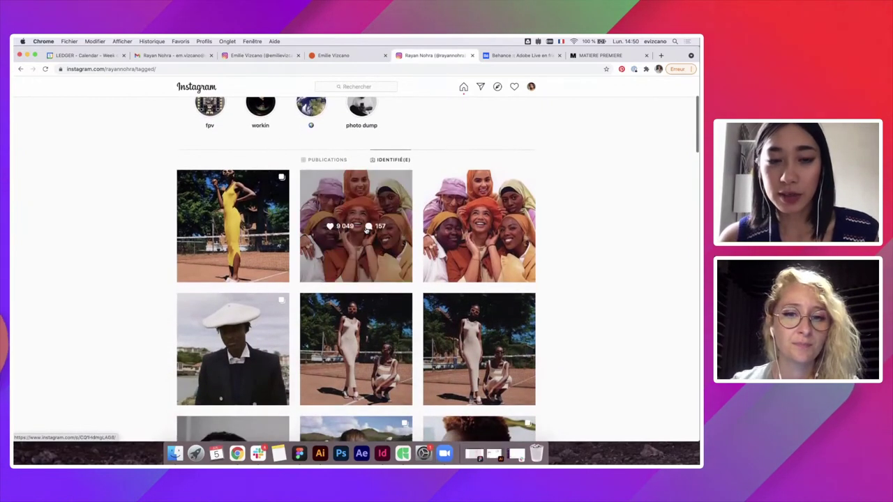
scroll(365, 231, "down", 5)
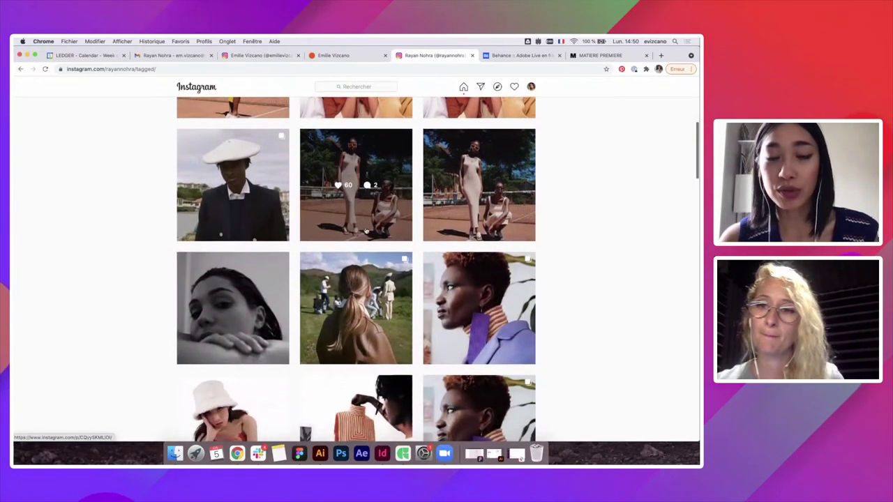
scroll(366, 231, "down", 2)
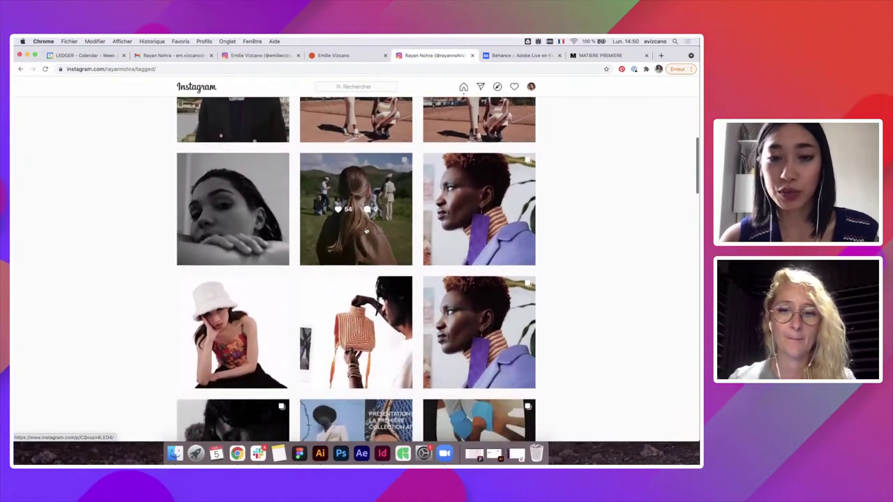
scroll(365, 230, "up", 6)
scroll(366, 231, "up", 5)
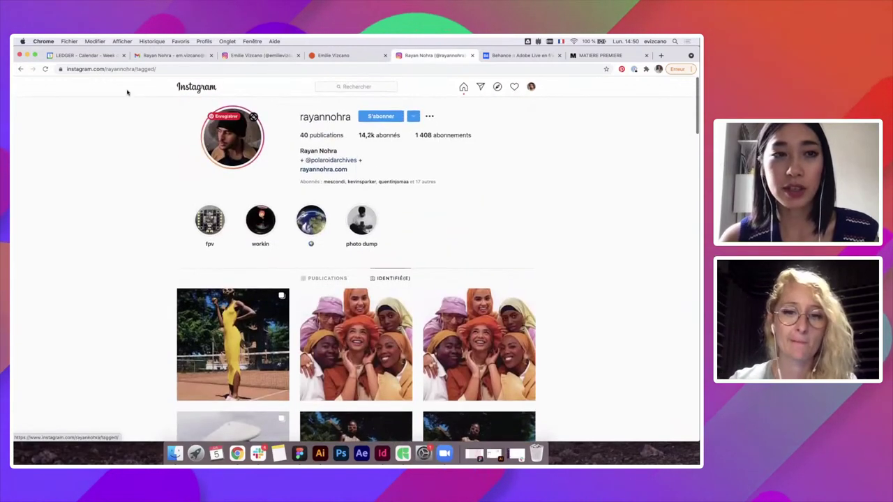
- Minimize the browser window and inspect the book's cover layout in InDesign
left_click(27, 55)
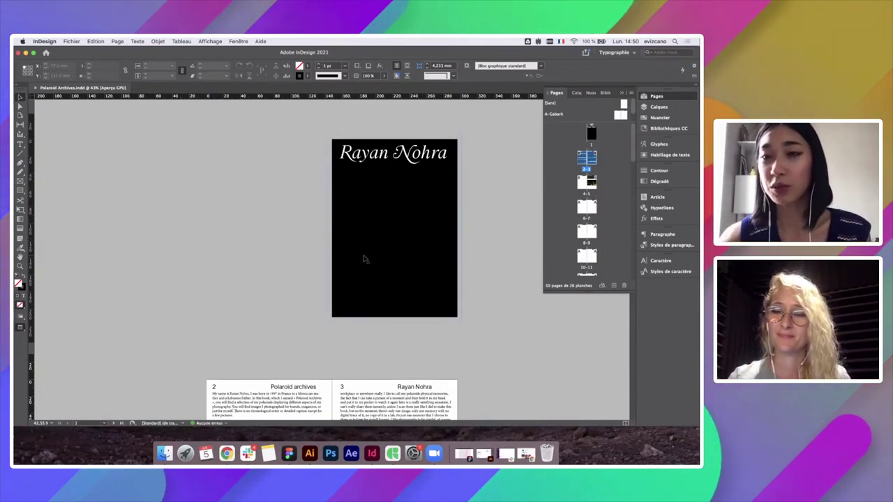
scroll(377, 313, "down", 1)
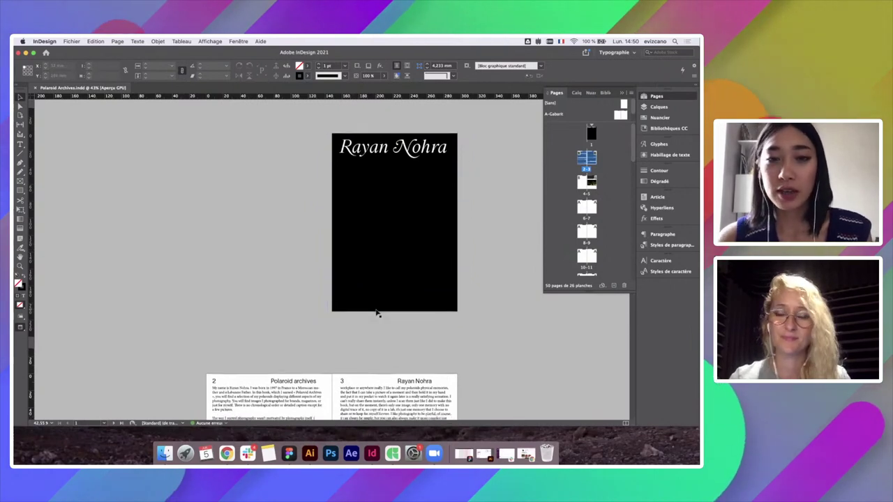
scroll(377, 313, "up", 3)
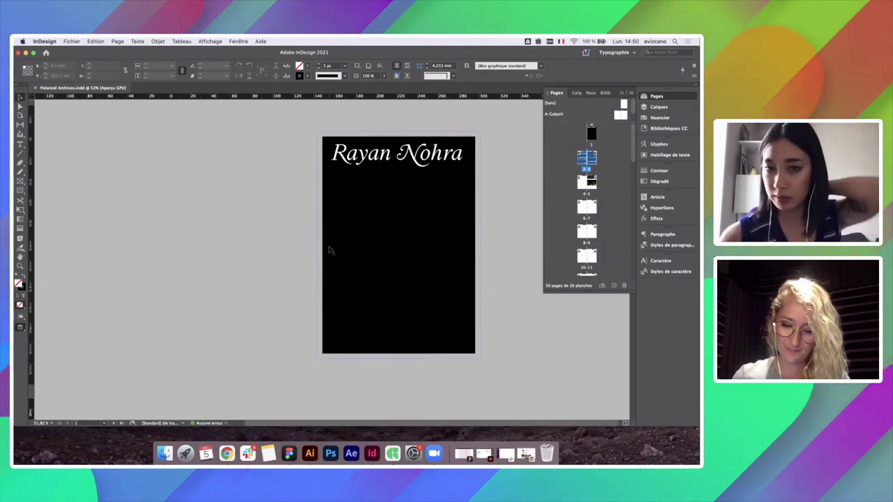
- Toggle between preview and normal view to compare the clean pages with the material on the pasteboard
key("w")
scroll(307, 221, "down", 6)
key("w")
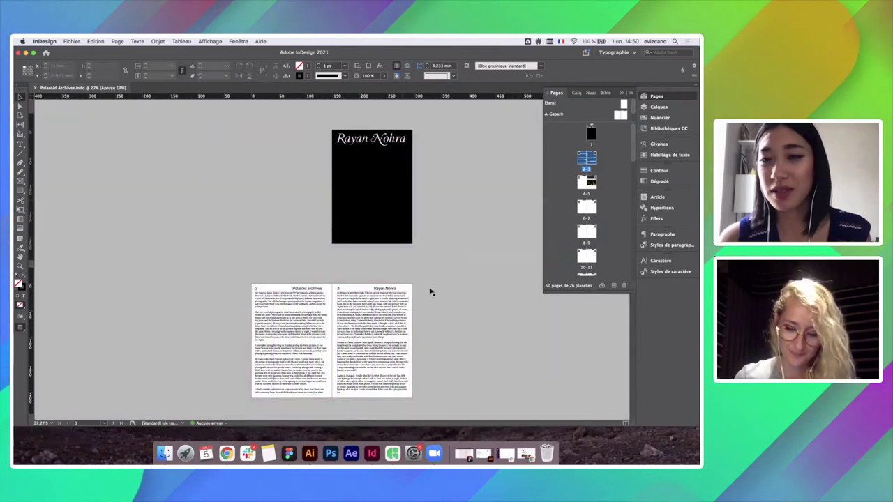
key("w")
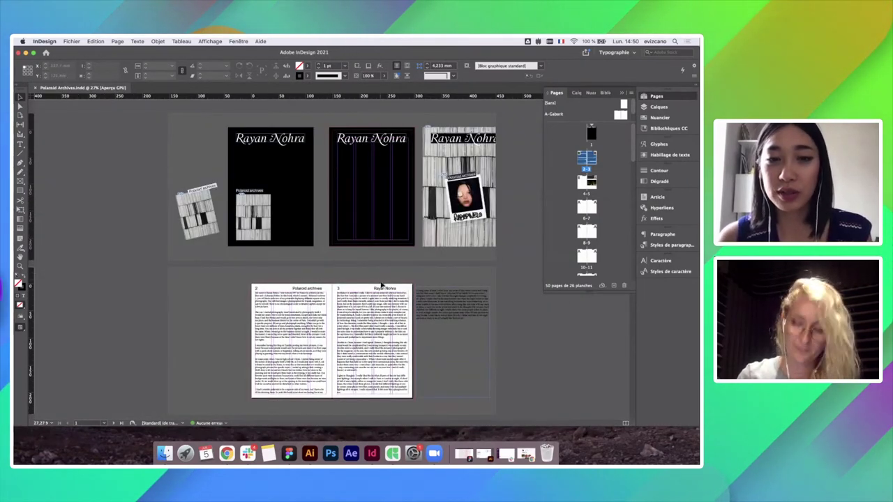
key("w")
scroll(377, 271, "up", 3)
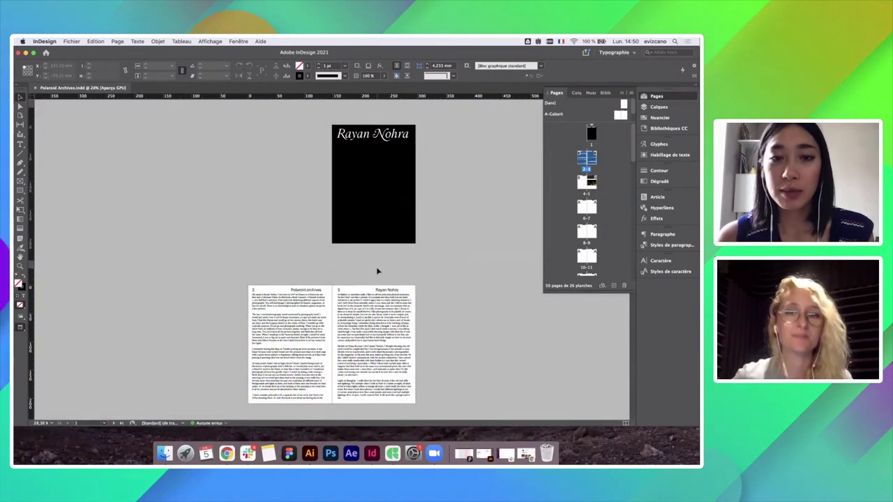
- Turn off preview mode to show the column guides and the cover alternatives beside page 1
scroll(377, 271, "up", 3)
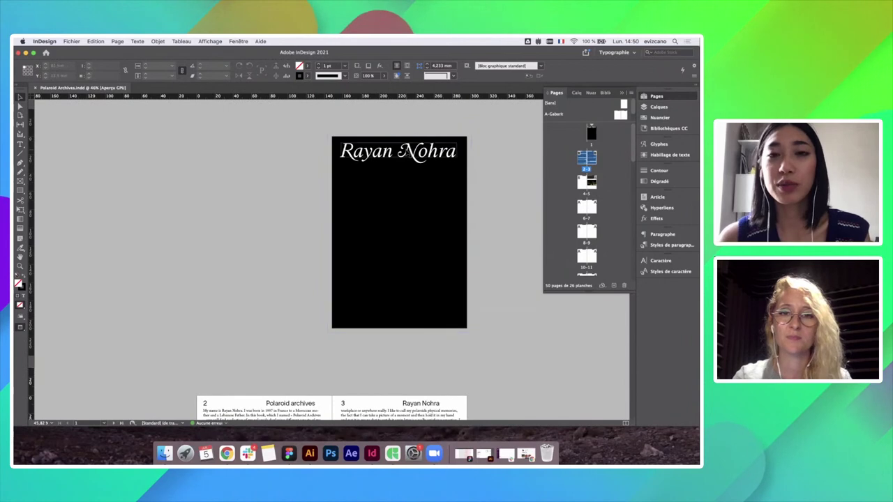
scroll(405, 155, "up", 1)
key("w")
scroll(242, 181, "right", 3)
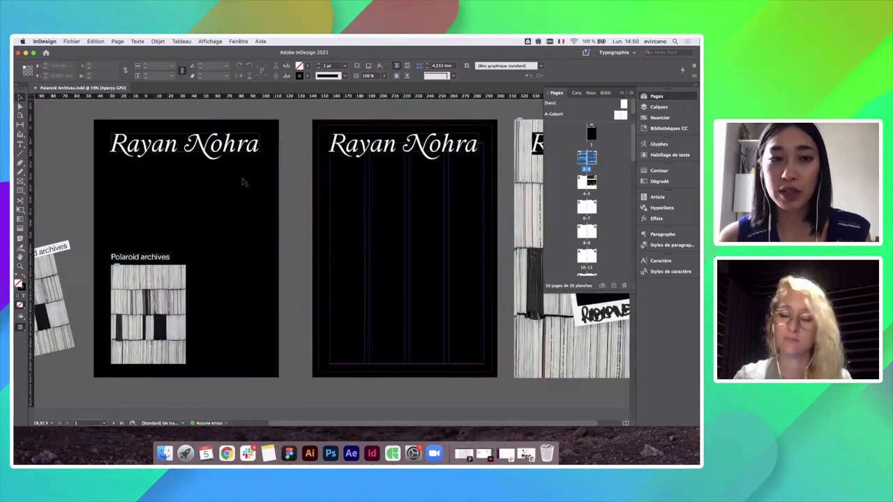
scroll(237, 199, "down", 2)
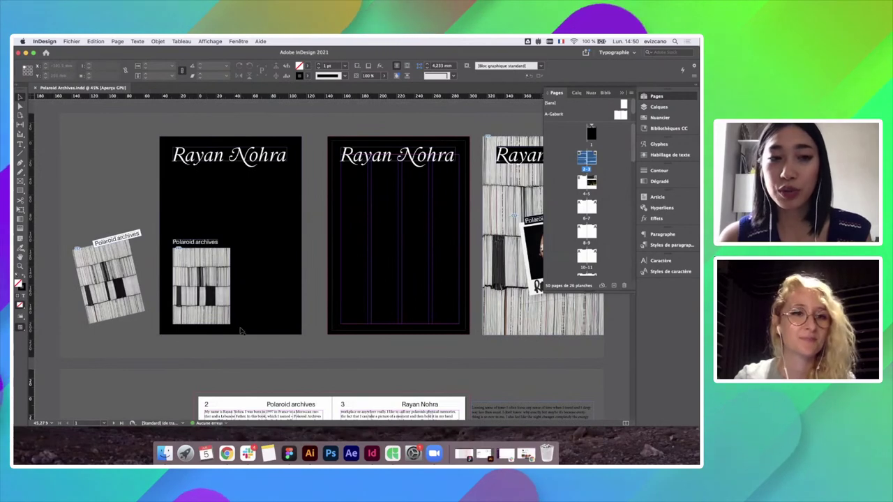
- Select the stacked-Polaroids image on the black cover alternative and inspect it up close
left_click(190, 312)
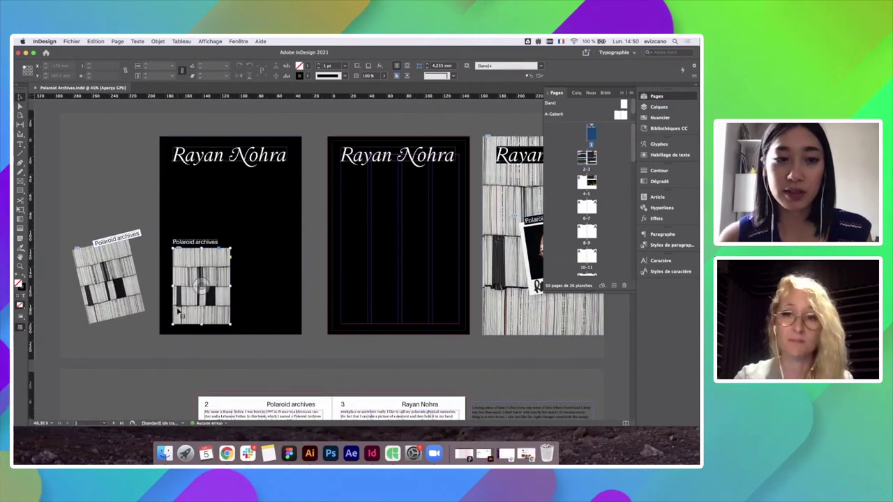
scroll(179, 314, "up", 3)
scroll(179, 313, "up", 3)
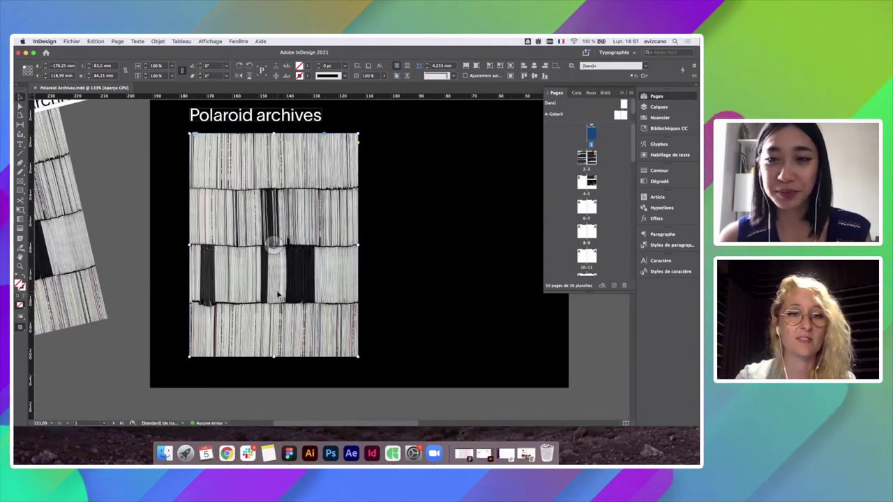
scroll(277, 297, "down", 5)
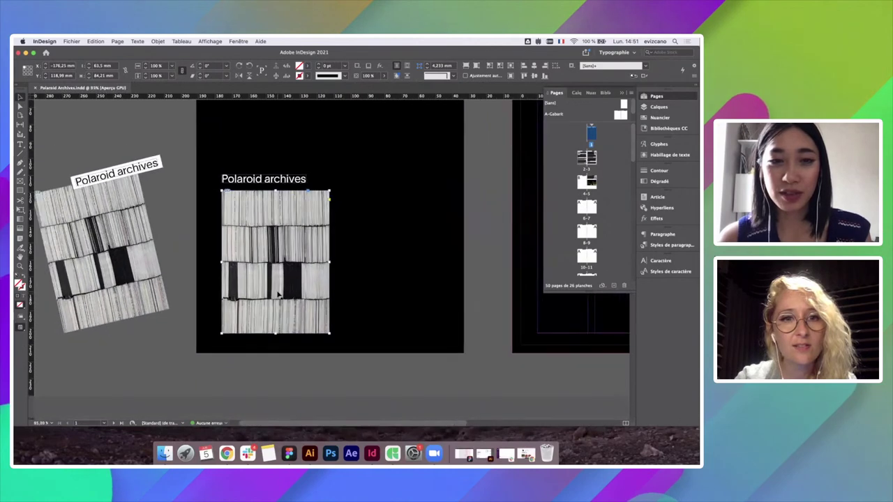
scroll(395, 255, "down", 3)
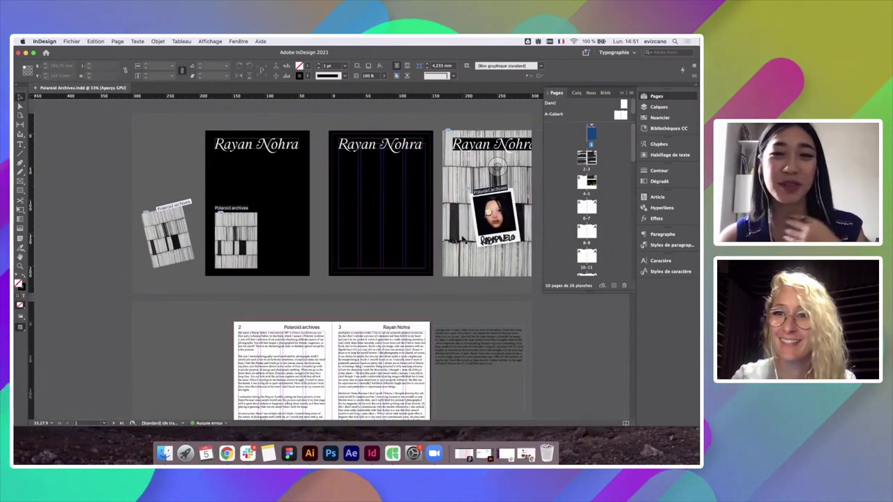
- Compare the cover alternatives placed on the pasteboard on both sides of page 1
scroll(496, 168, "up", 2)
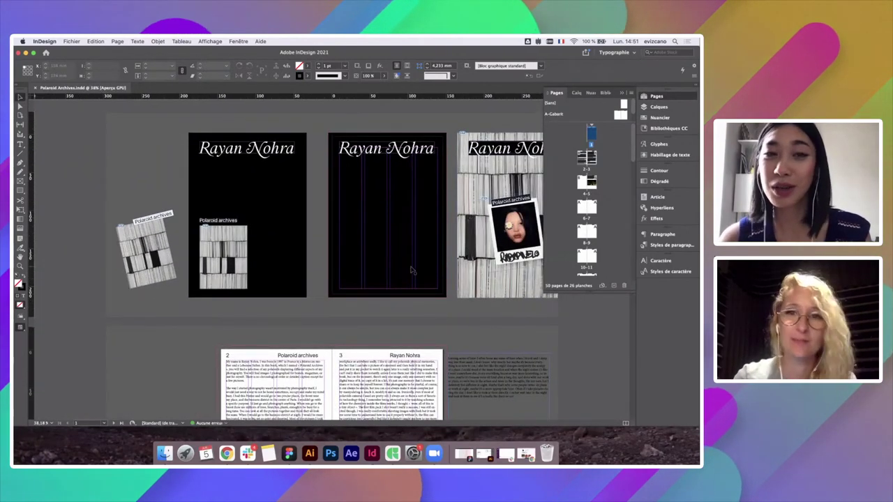
scroll(330, 271, "up", 1)
scroll(330, 270, "up", 1)
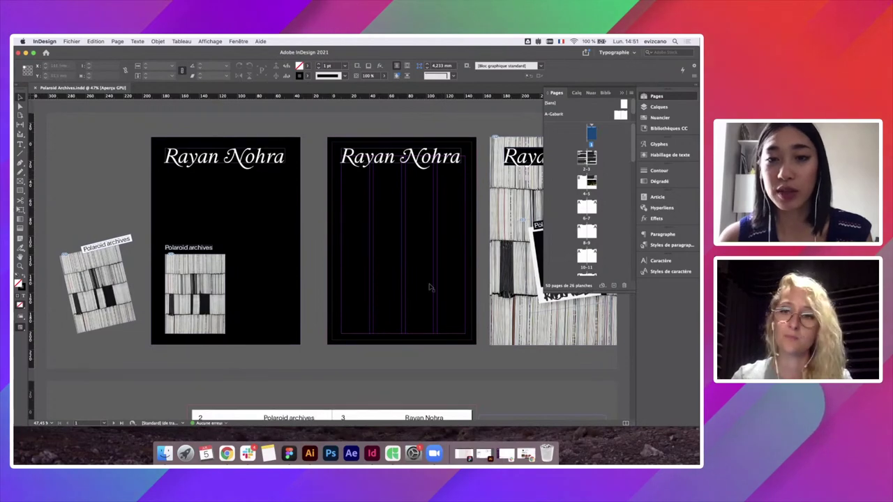
- Examine the introduction text on spread 2-3, its column guides and the document's list of master pages
scroll(430, 287, "down", 10)
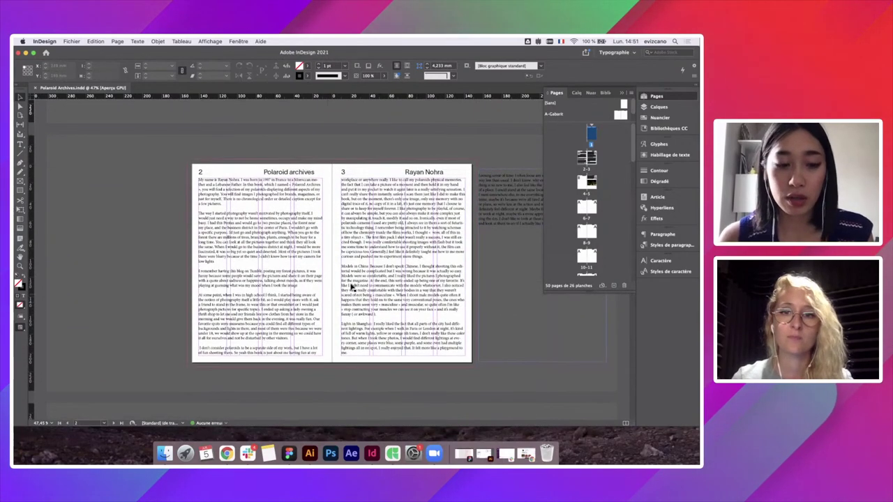
scroll(342, 285, "up", 3)
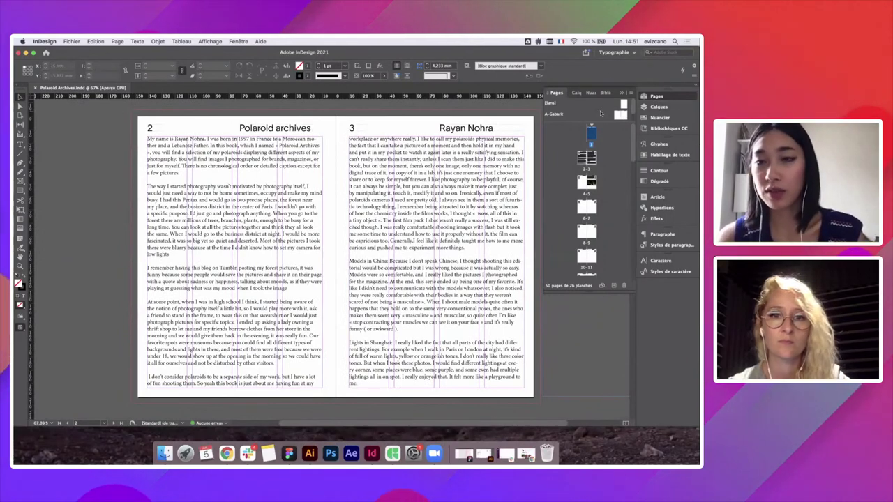
scroll(607, 113, "down", 1)
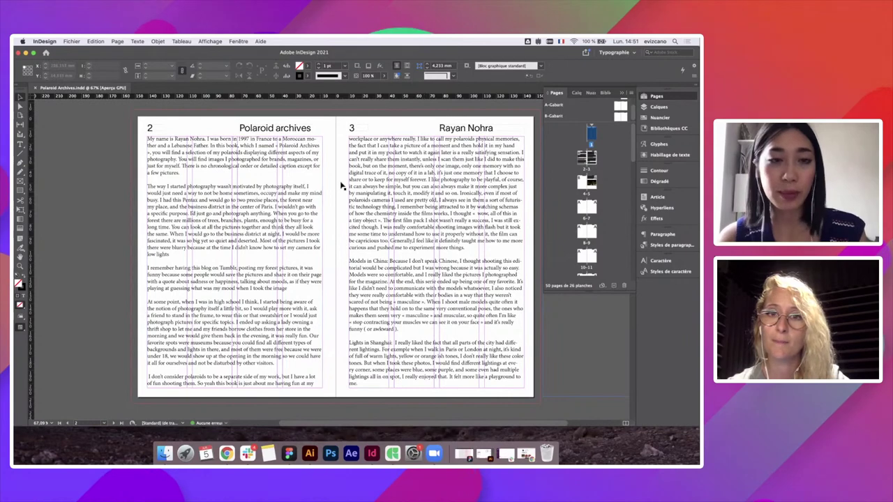
scroll(315, 168, "down", 1)
scroll(315, 168, "down", 1)
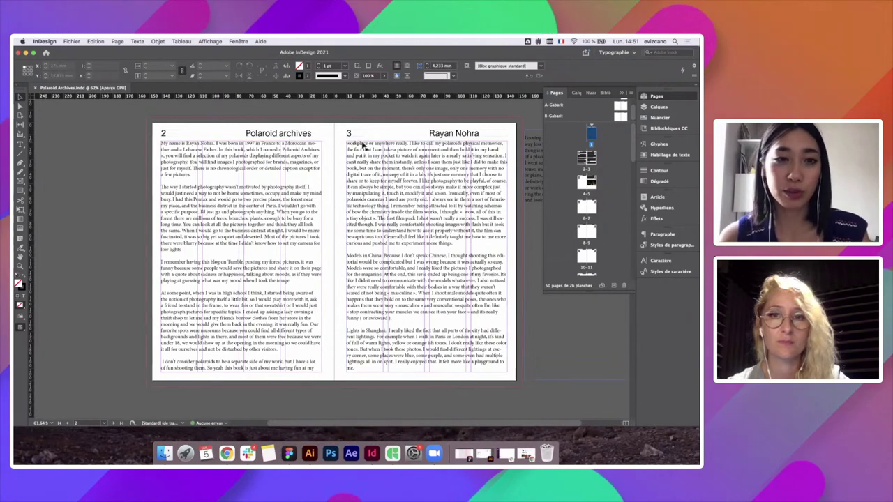
- Review spread 4-5 with its night city photo, the cover alternatives and the introduction spread
scroll(364, 161, "down", 5)
scroll(373, 237, "down", 5)
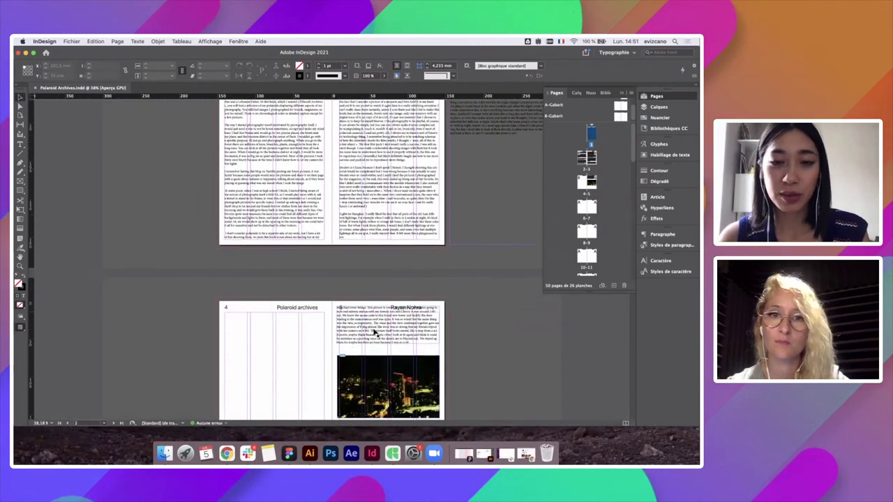
scroll(398, 346, "up", 10)
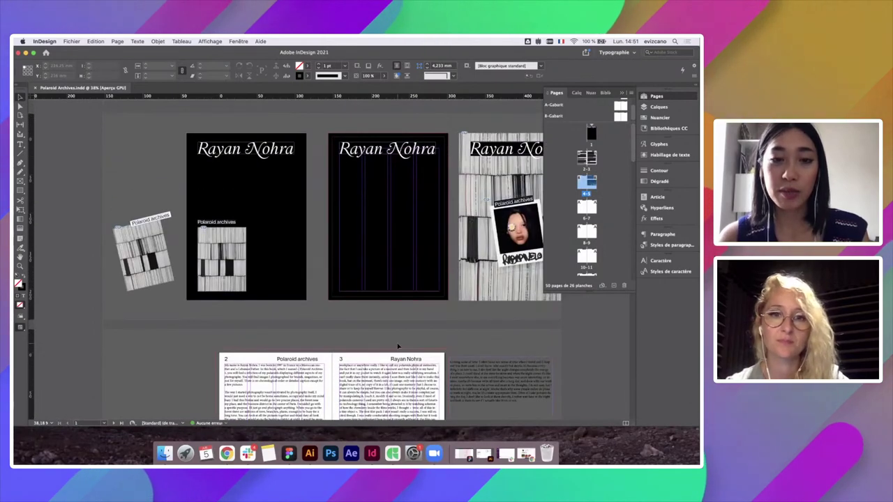
scroll(397, 346, "down", 4)
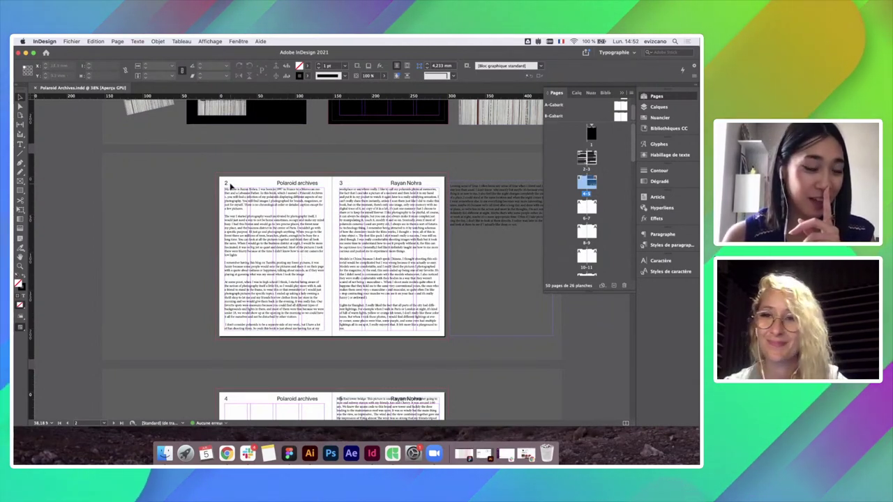
- Select the entire introduction text across spread 2-3, including the overflow frame beside it, and set its font to Lausanne 300
left_click(230, 185)
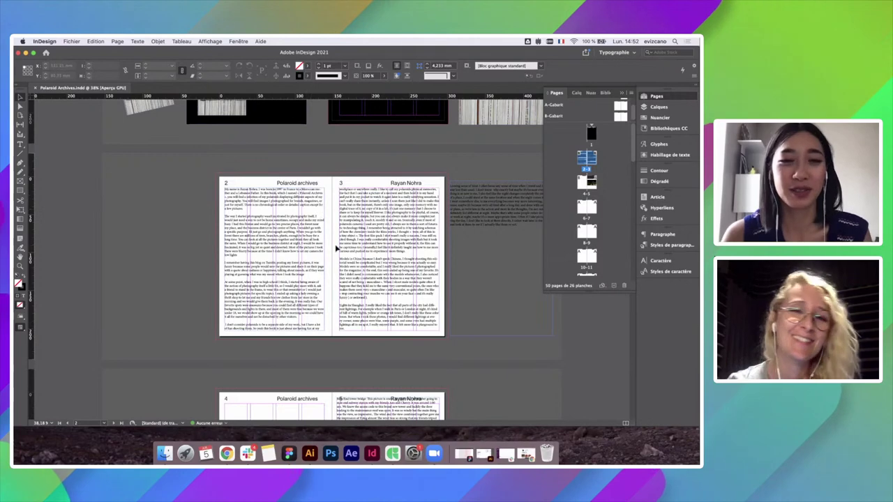
scroll(335, 248, "down", 3)
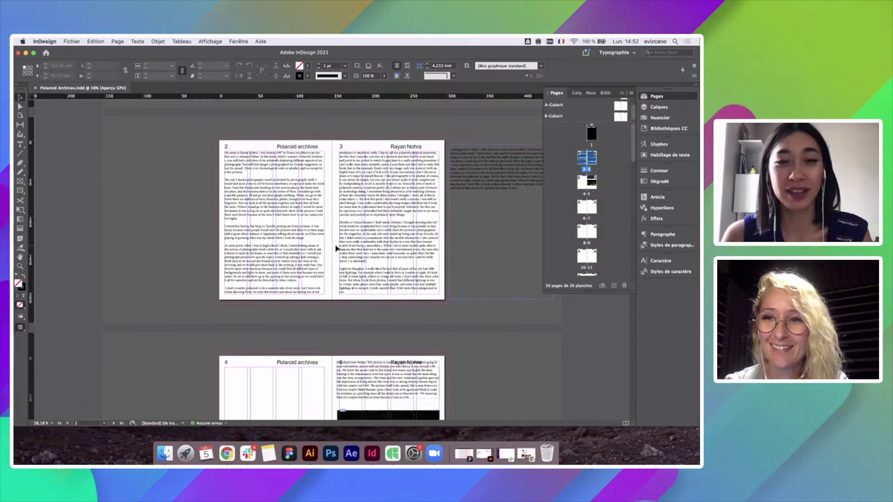
scroll(336, 248, "up", 15)
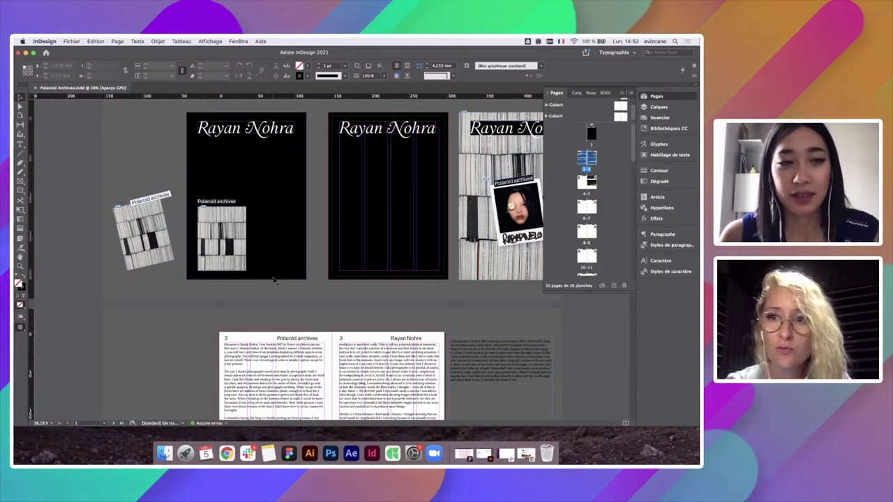
scroll(274, 280, "down", 5)
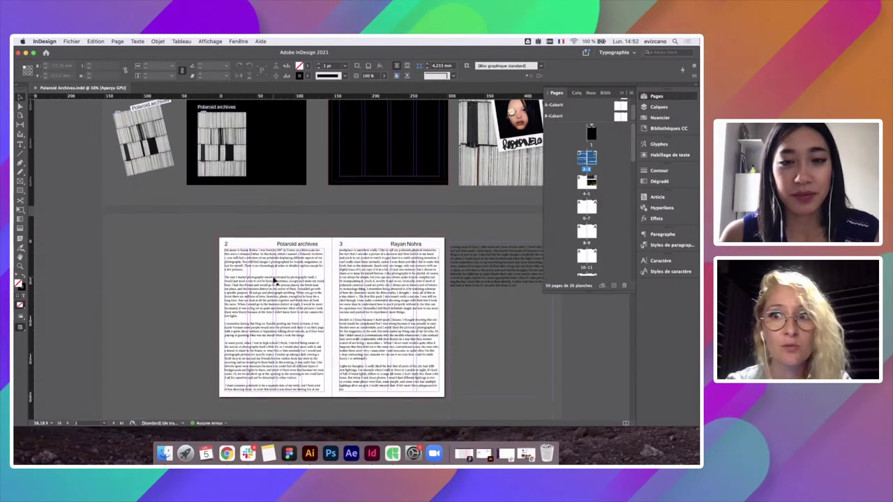
key("t")
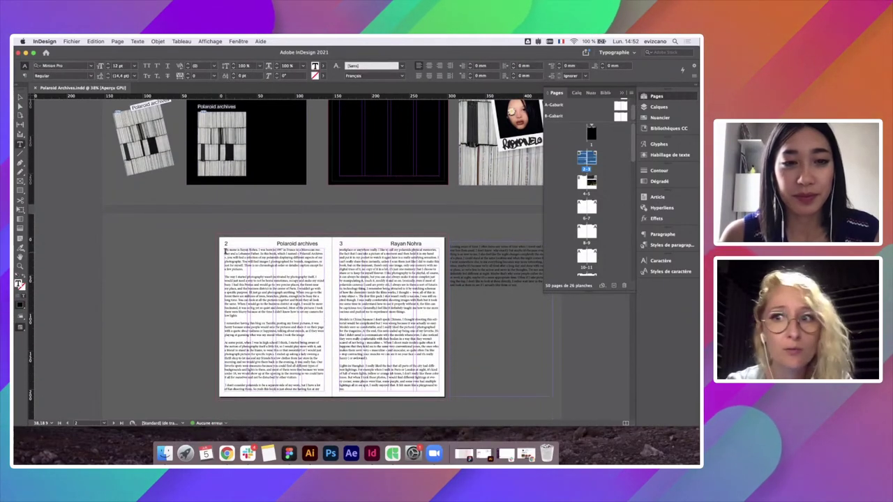
left_click_drag(226, 249, 520, 290)
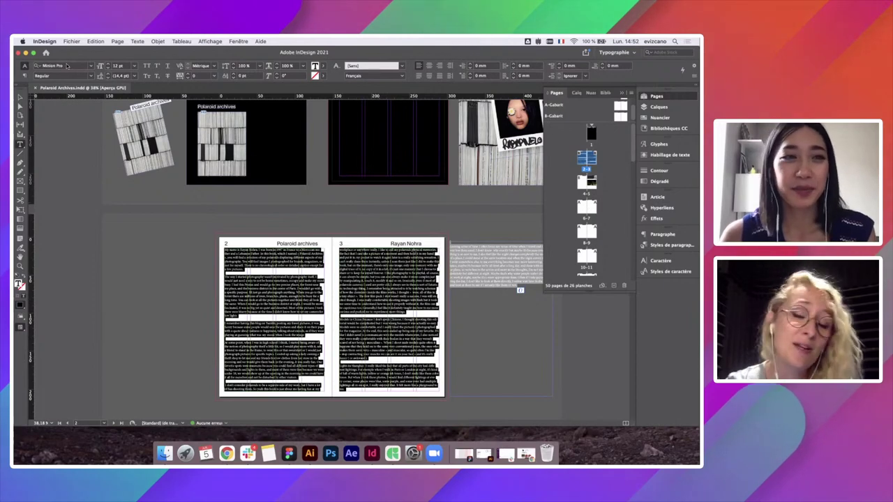
type("lau")
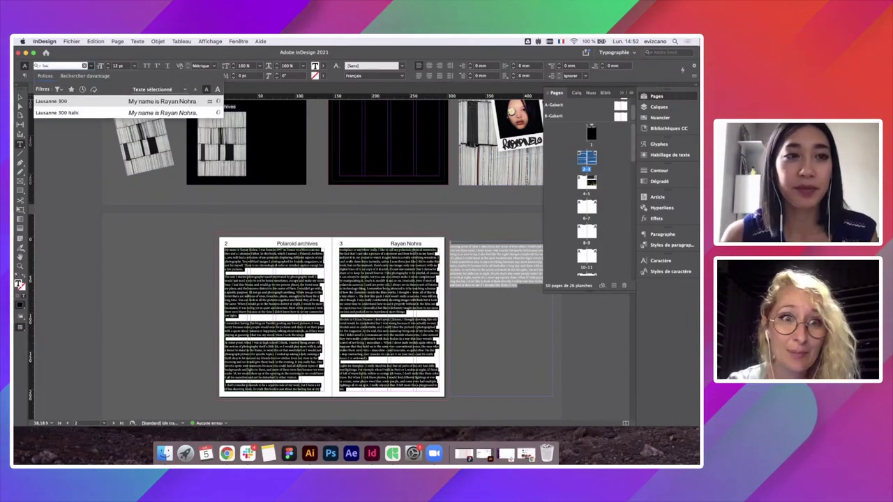
key("Return")
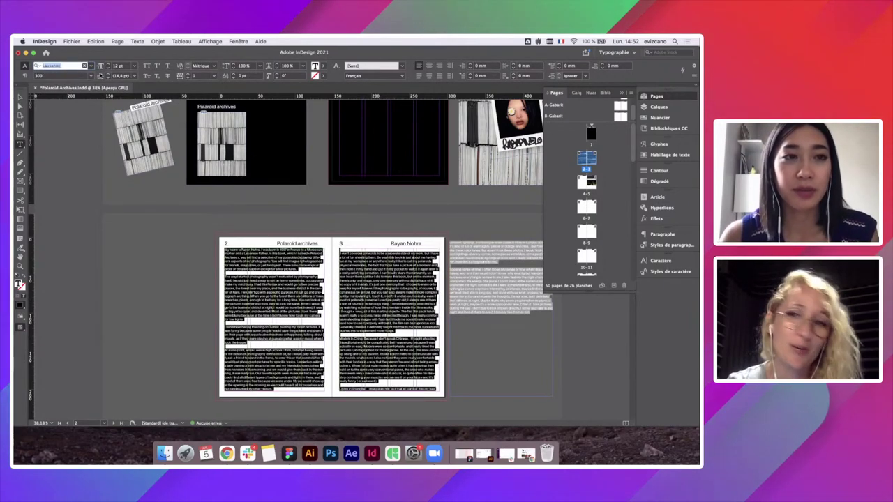
- Reduce the introduction text to 8 pt, check its readability up close on page 2, and reopen its frame for text editing
left_click(108, 68)
left_click(108, 67)
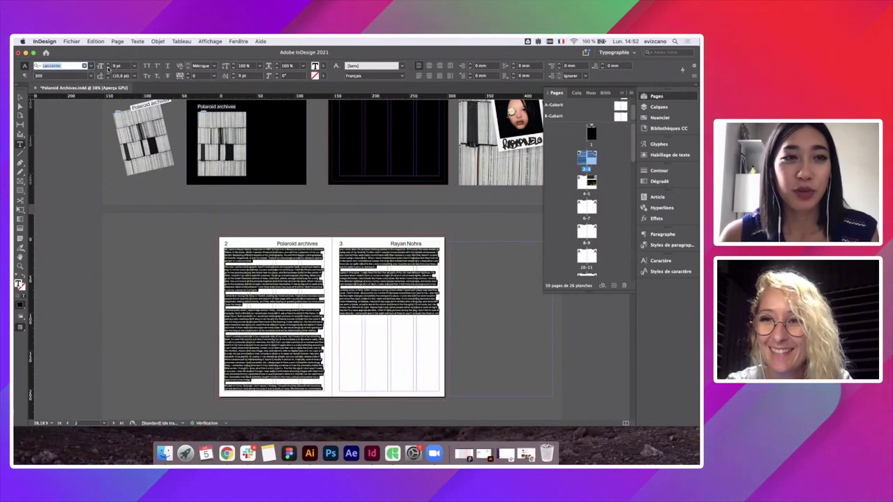
left_click(108, 68)
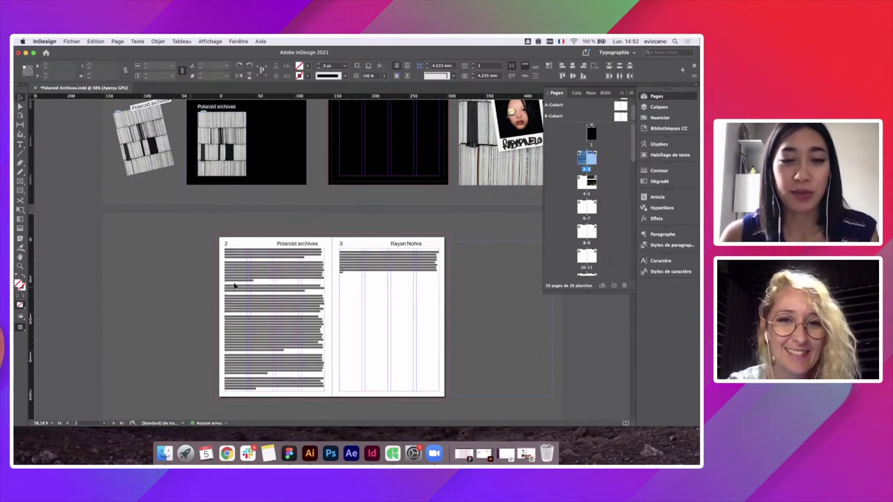
key("Escape")
key("super+equal")
scroll(272, 283, "up", 5)
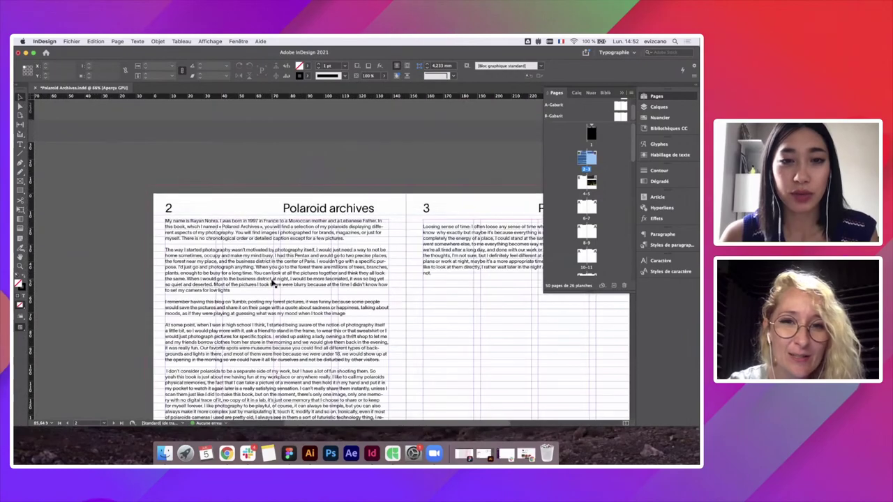
scroll(272, 280, "down", 3)
double_click(272, 279)
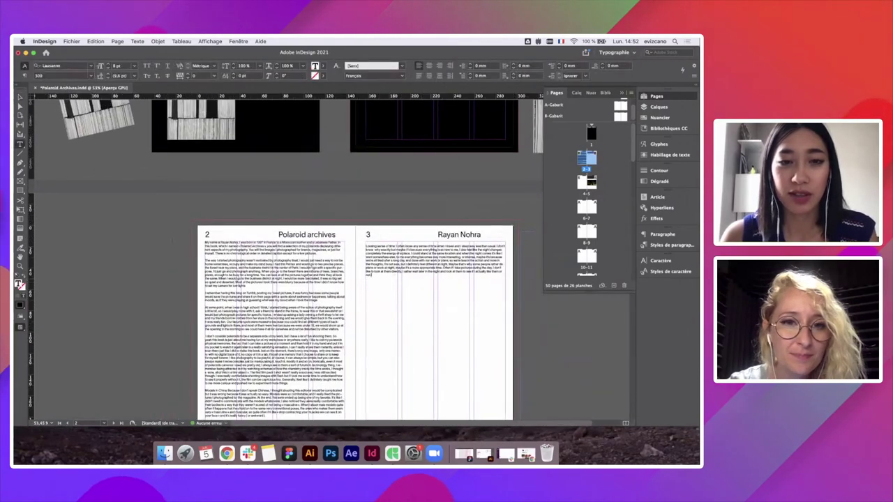